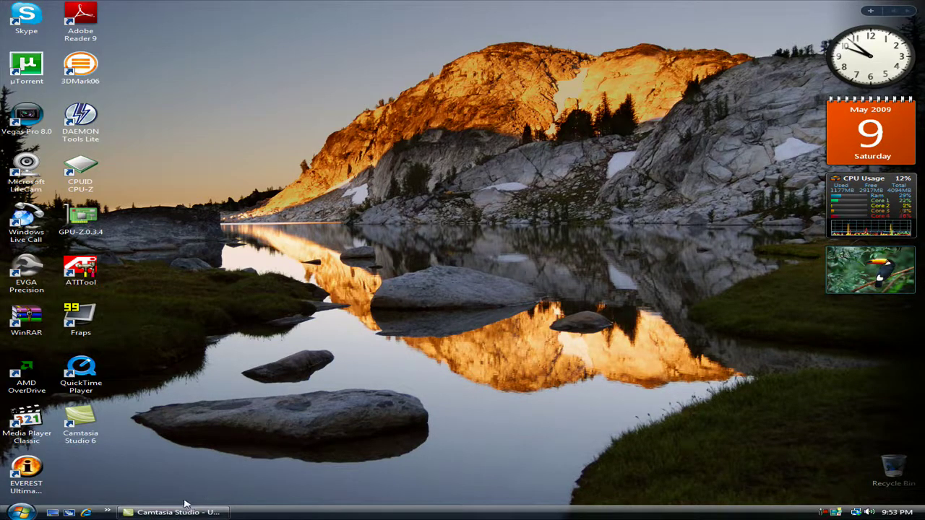
Start a batch production, add the HD Test recording from the Camtasia Studio folder, and continue to the preset options
click(85, 423)
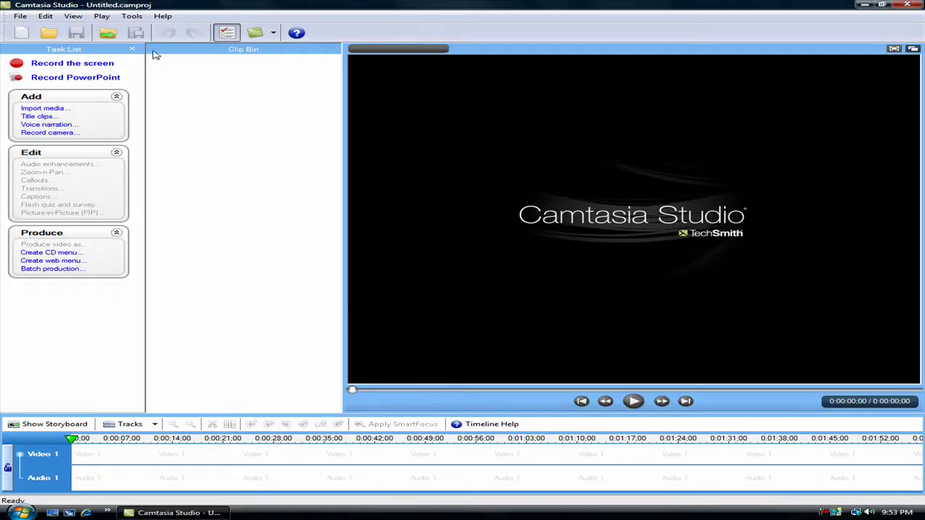
click(56, 270)
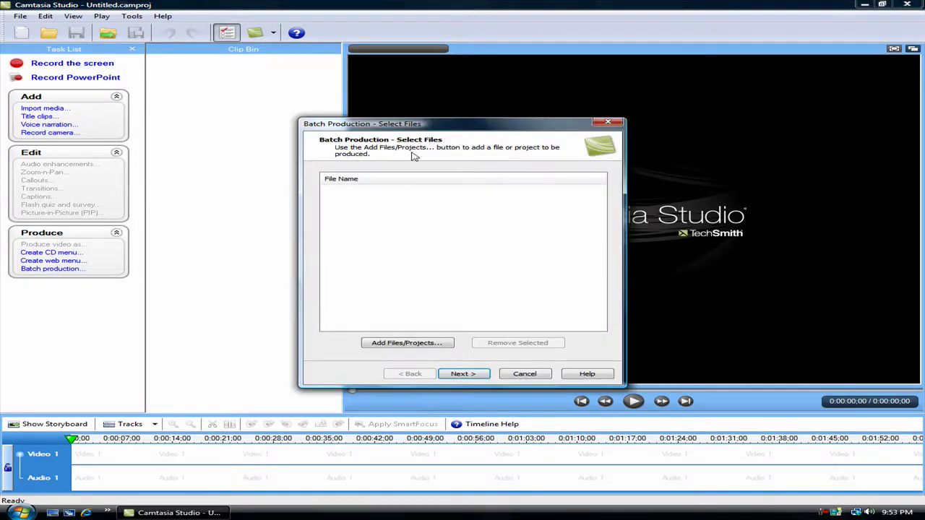
click(409, 344)
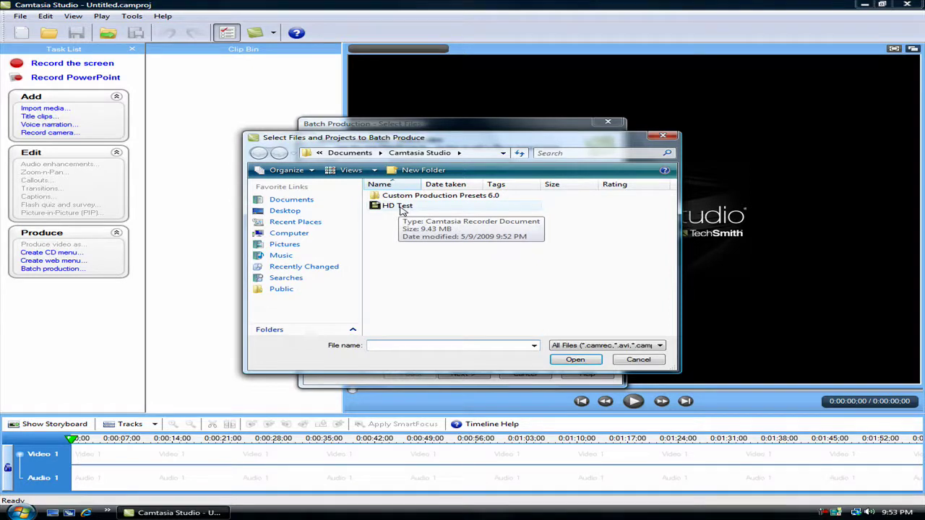
click(403, 209)
click(575, 359)
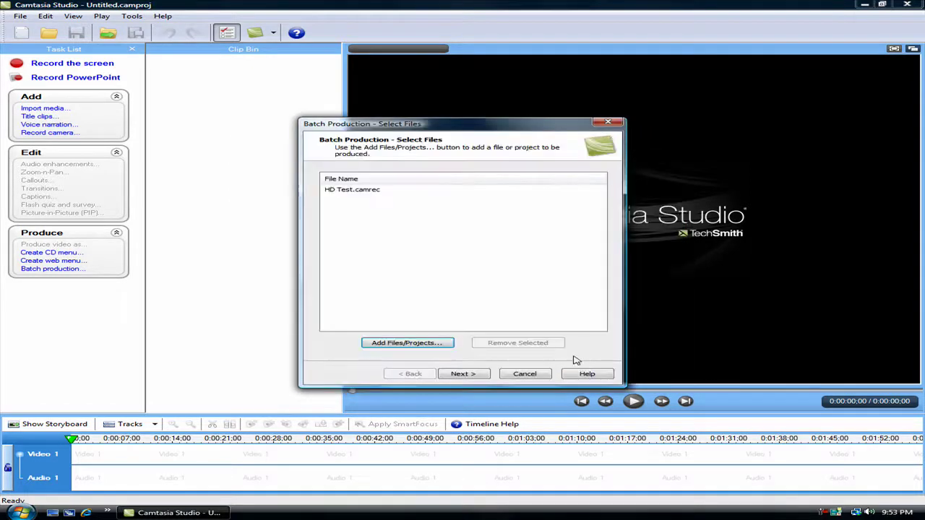
click(463, 375)
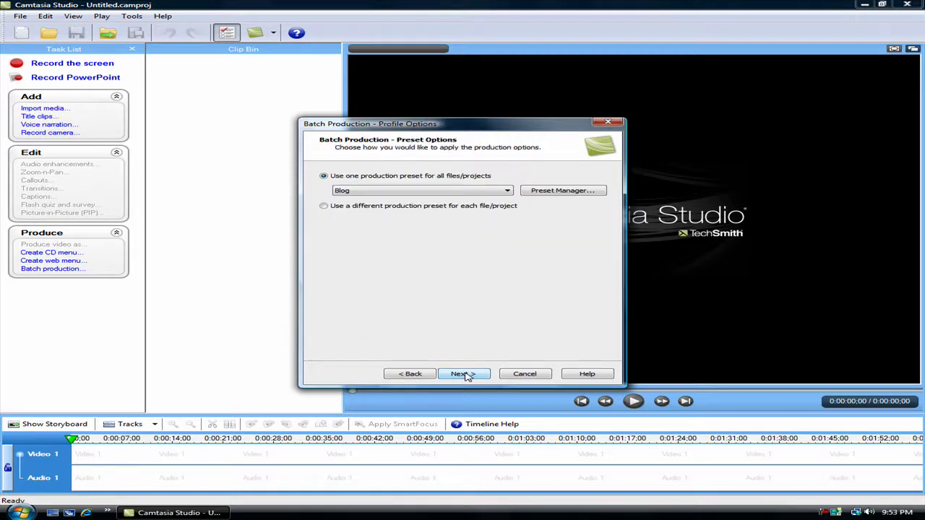
click(373, 191)
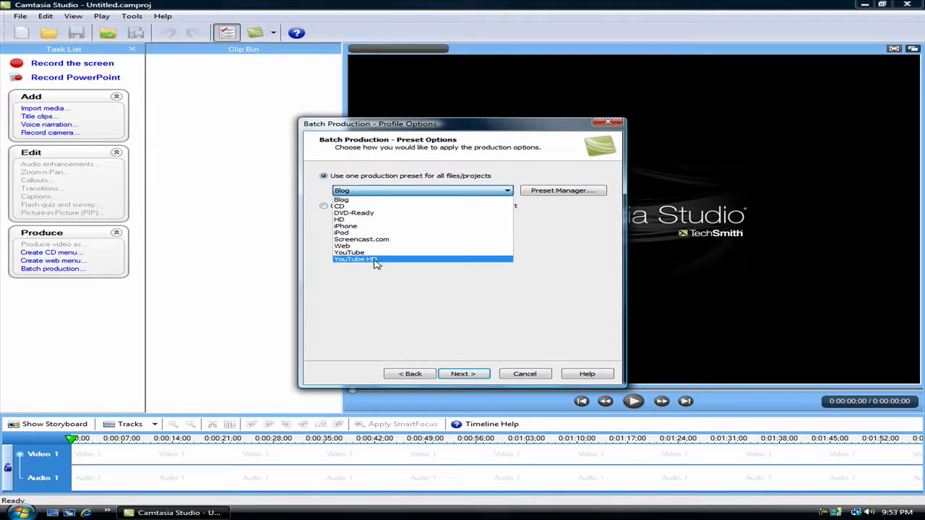
click(542, 226)
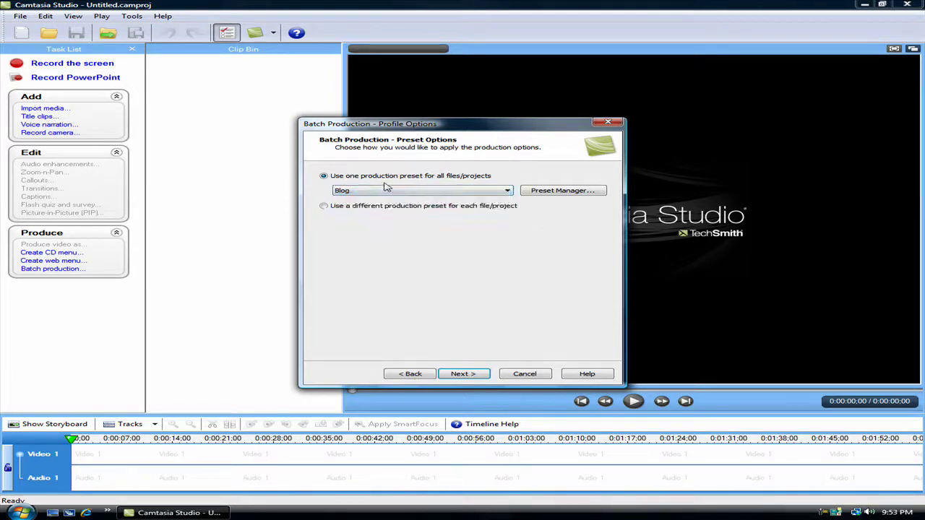
click(418, 192)
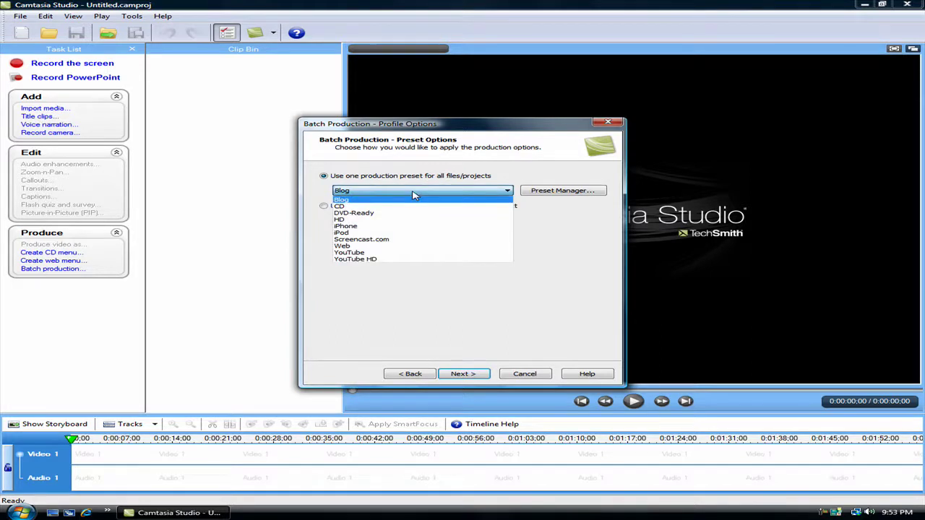
click(415, 175)
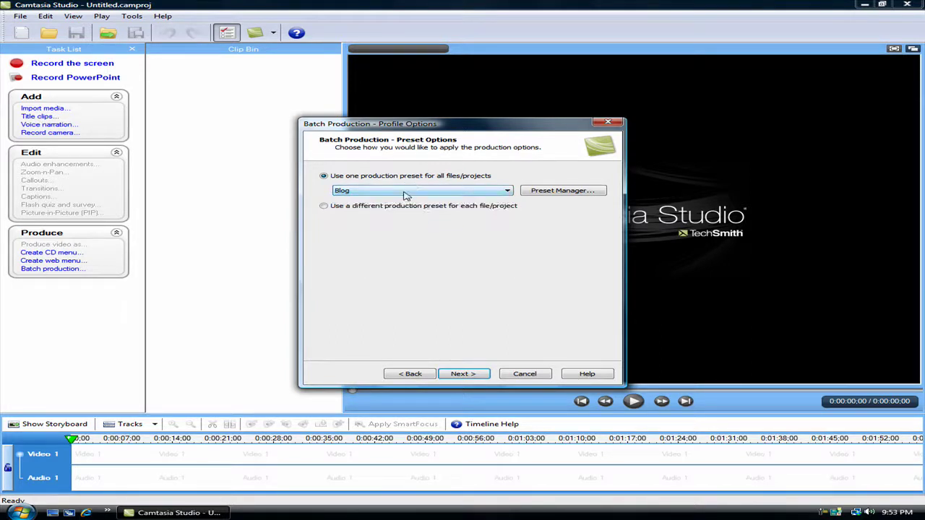
Open the production preset manager, review the YouTube HD preset's information, and switch back to the Blog preset
click(545, 192)
click(574, 176)
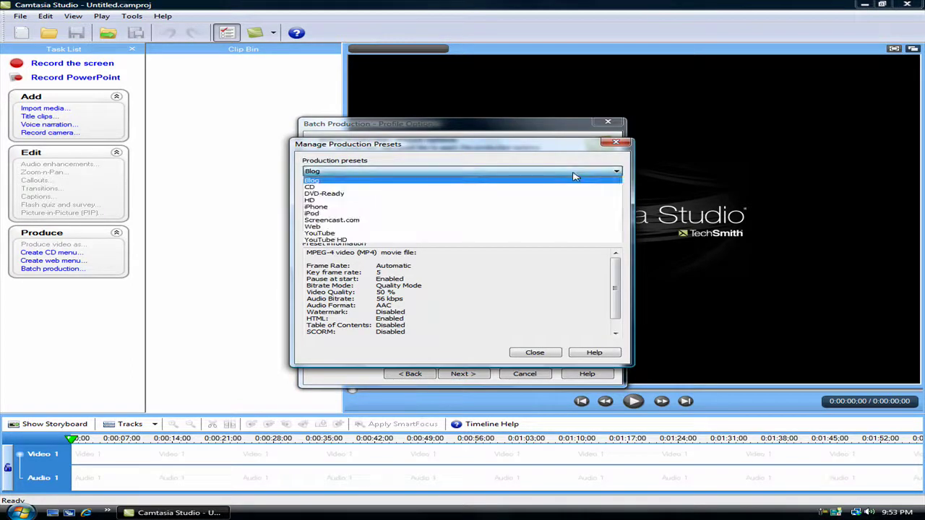
click(363, 240)
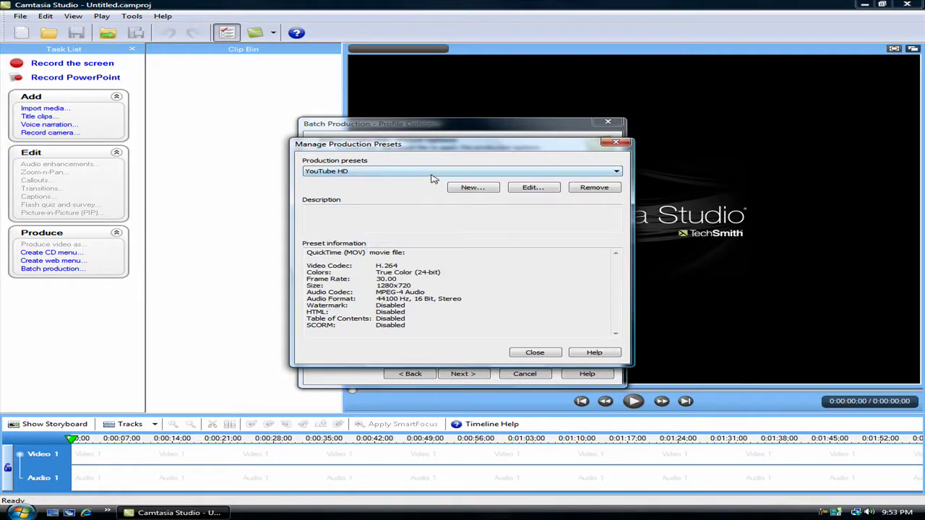
click(416, 173)
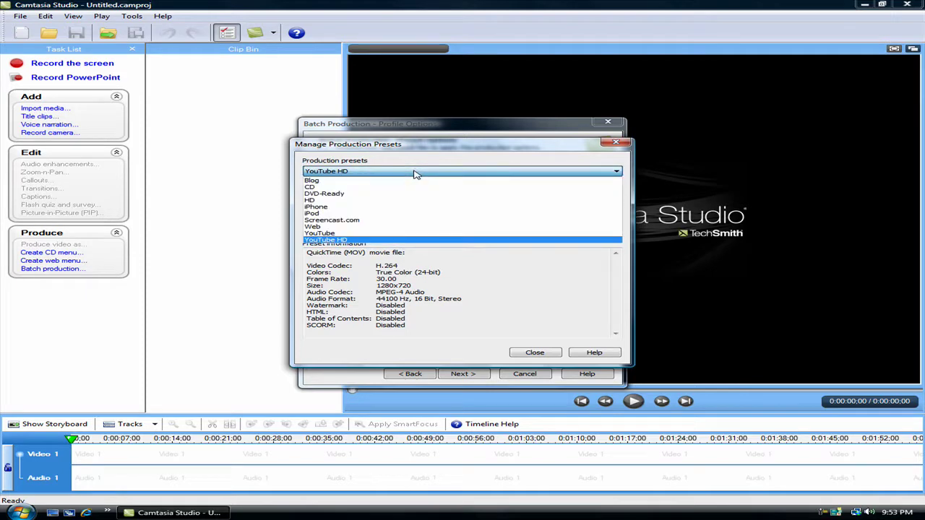
click(416, 181)
Create a new production preset named "YouTube HD 2" with the MOV - QuickTime movie format and continue to the encoding options
click(473, 188)
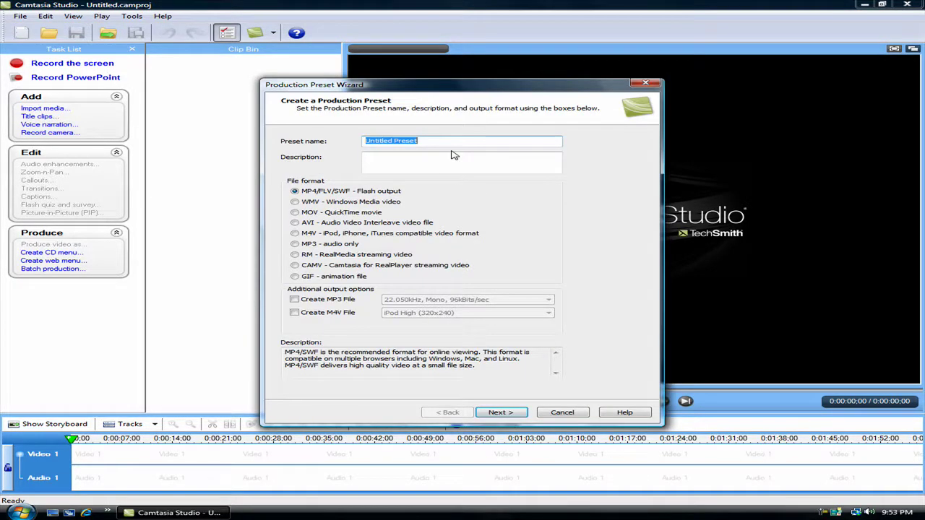
text(Y)
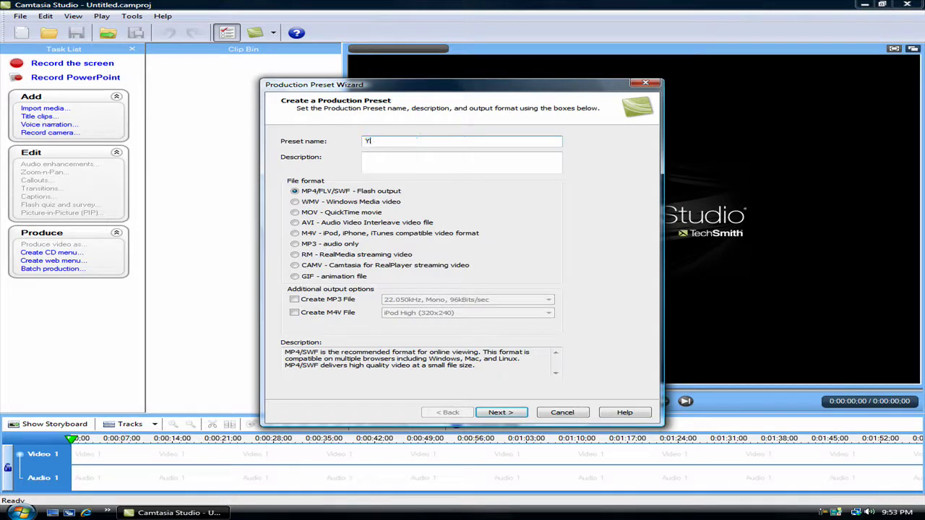
text(ouTube)
key(BackSpace)
click(451, 160)
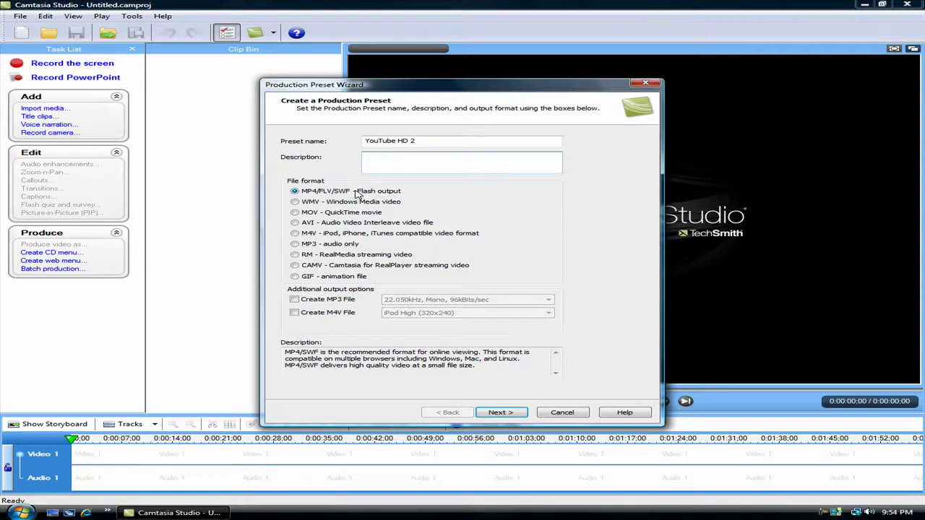
click(310, 216)
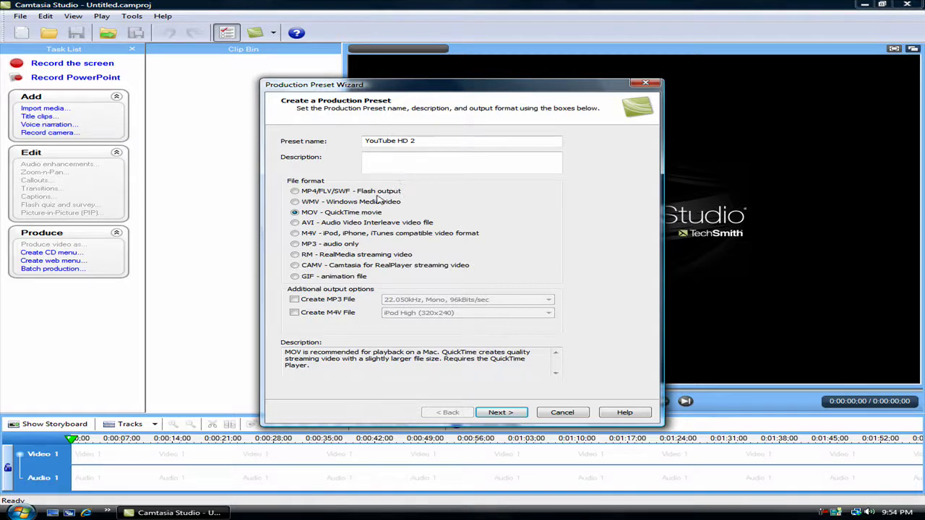
click(511, 415)
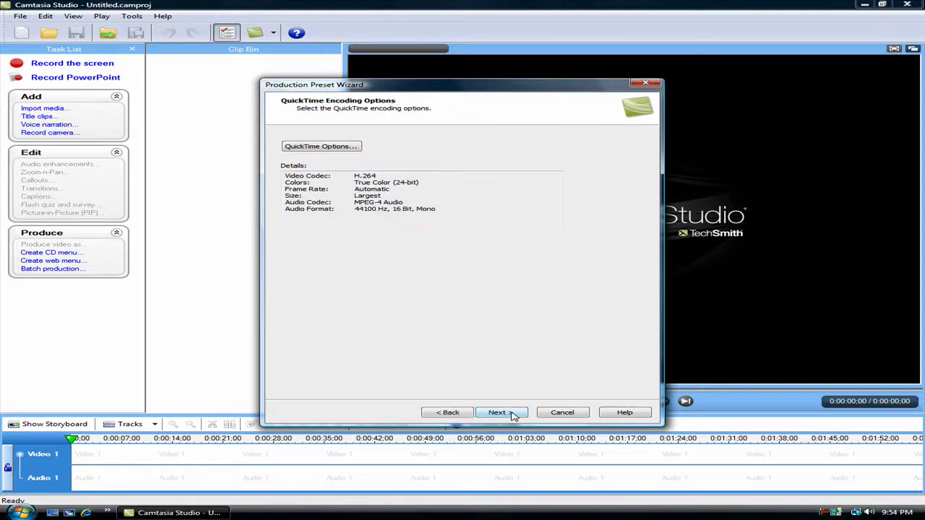
Set the QuickTime video compression to H.264 with a 30 fps frame rate and Best quality
click(328, 147)
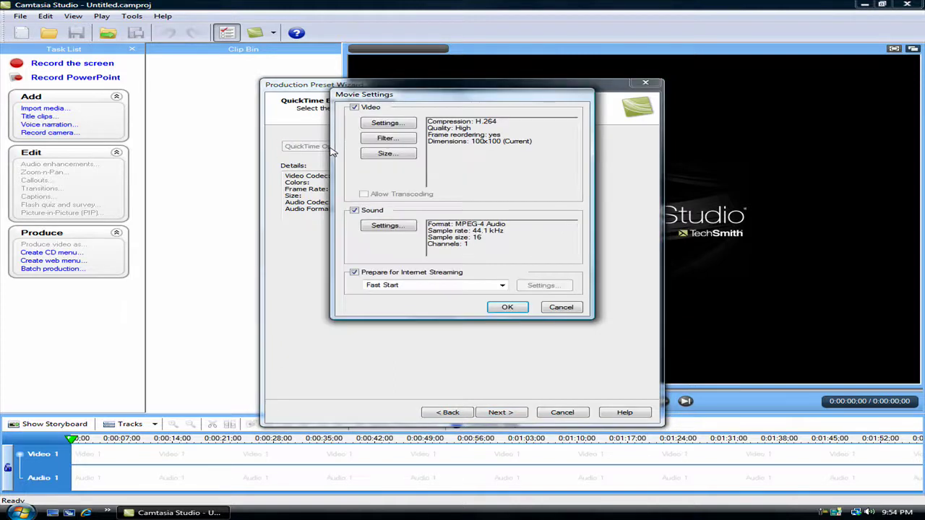
click(396, 128)
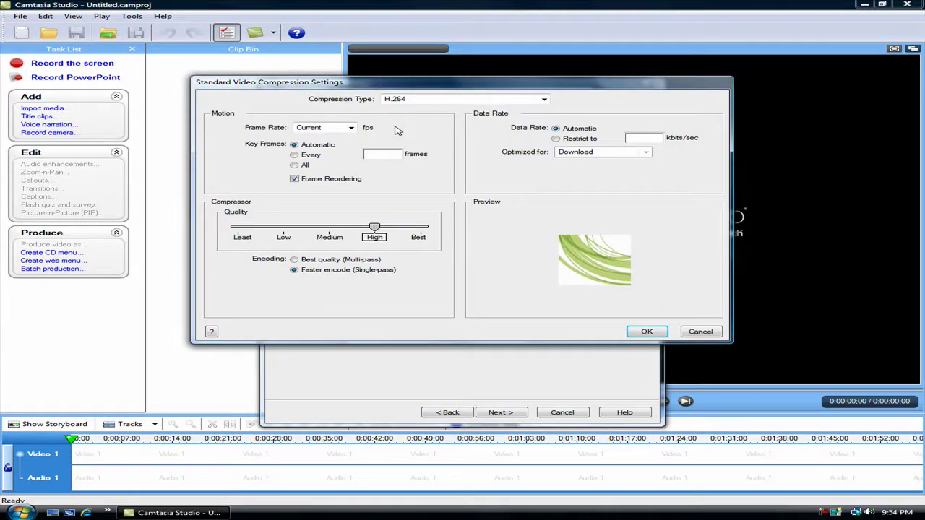
click(544, 99)
click(546, 100)
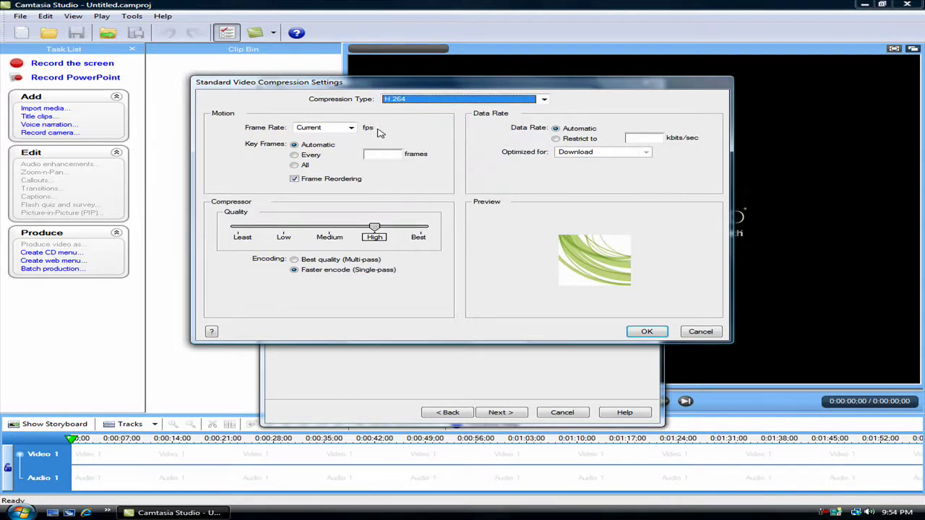
click(352, 128)
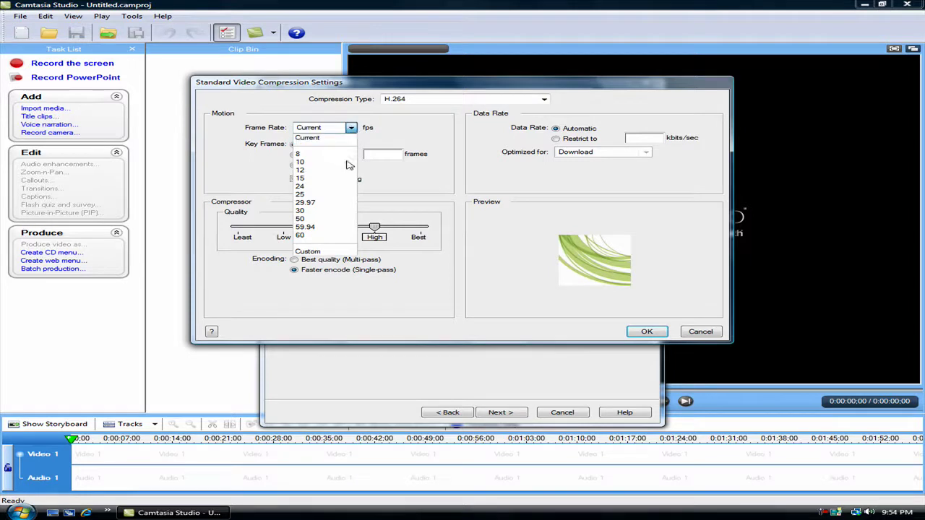
click(303, 211)
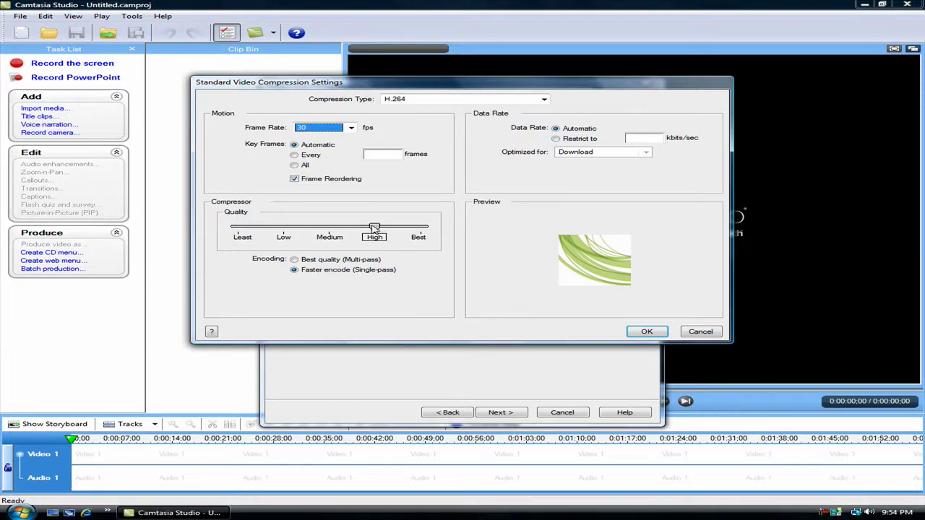
drag(374, 227, 425, 227)
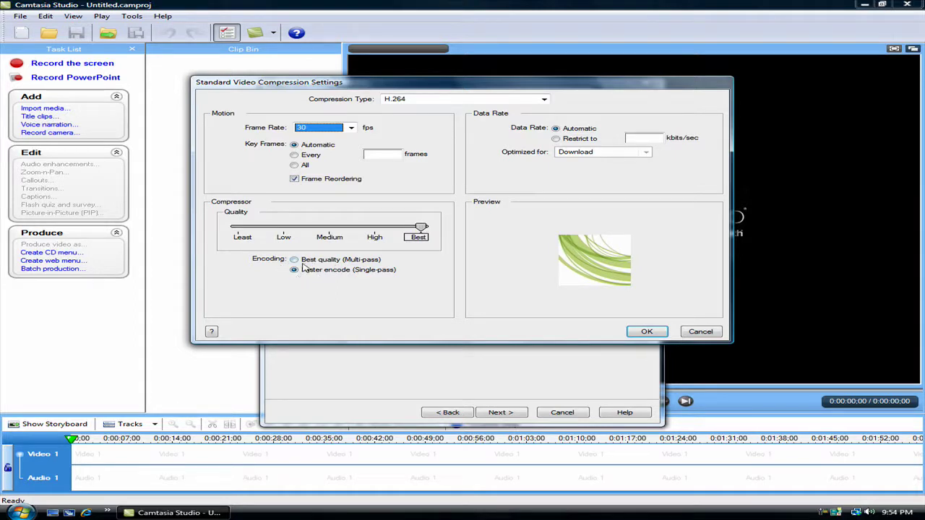
click(362, 277)
click(646, 331)
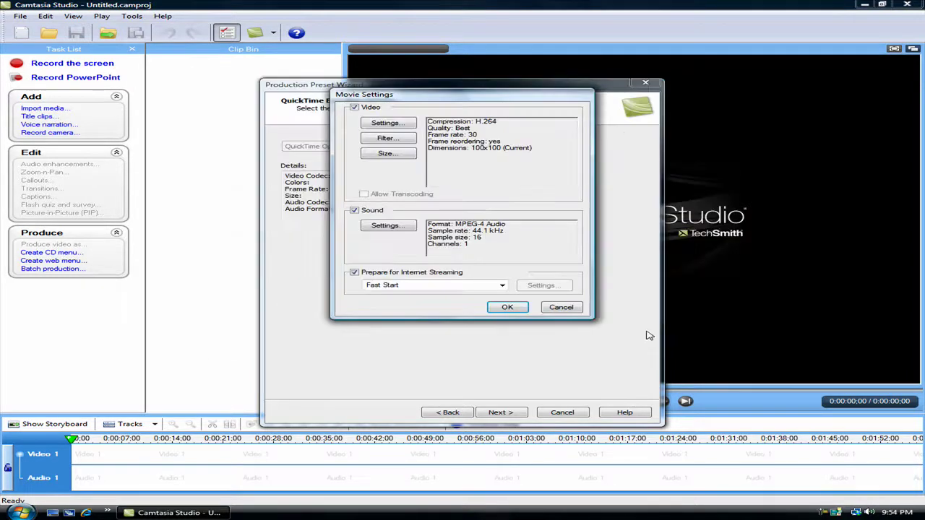
Set the movie's export dimensions to 1280 x 720 HD
click(391, 154)
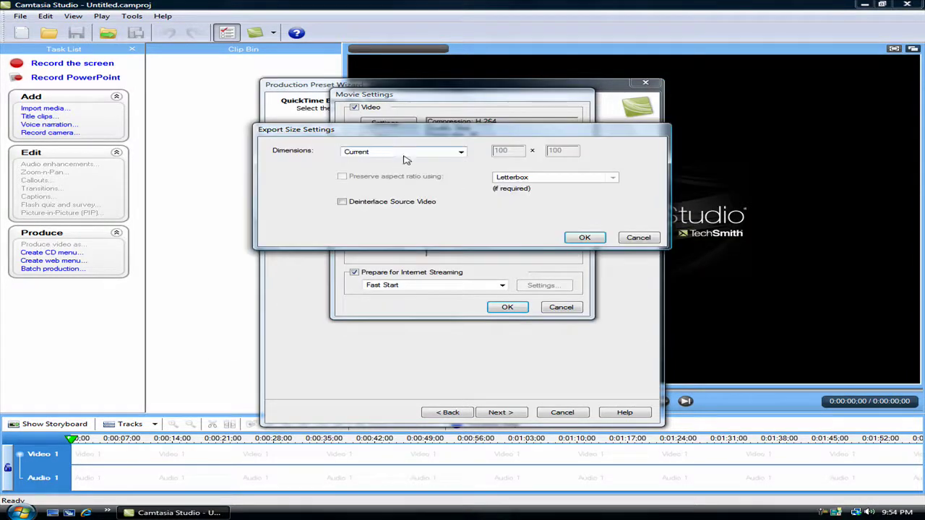
click(460, 153)
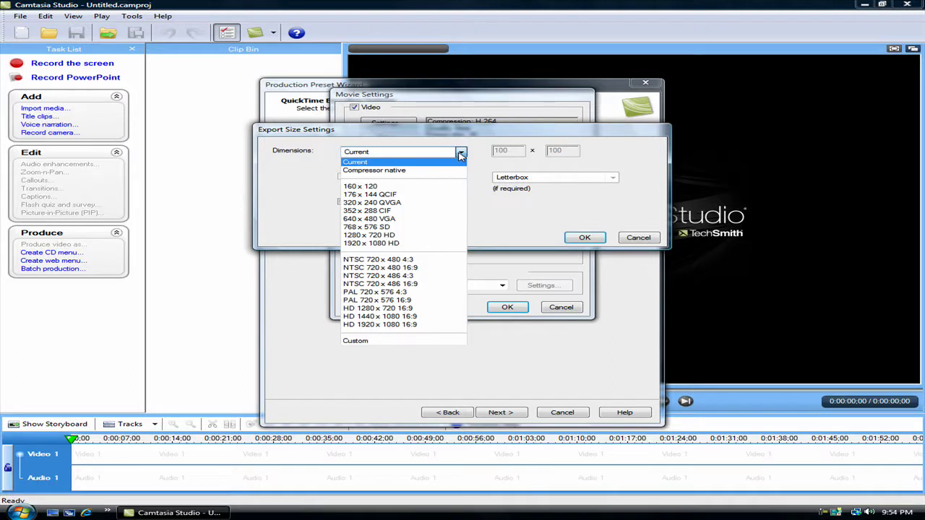
click(403, 238)
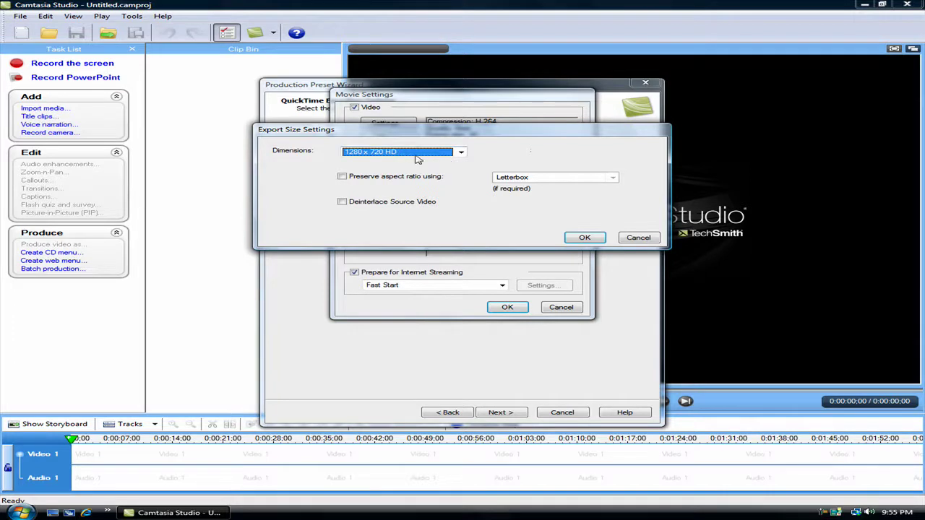
click(585, 239)
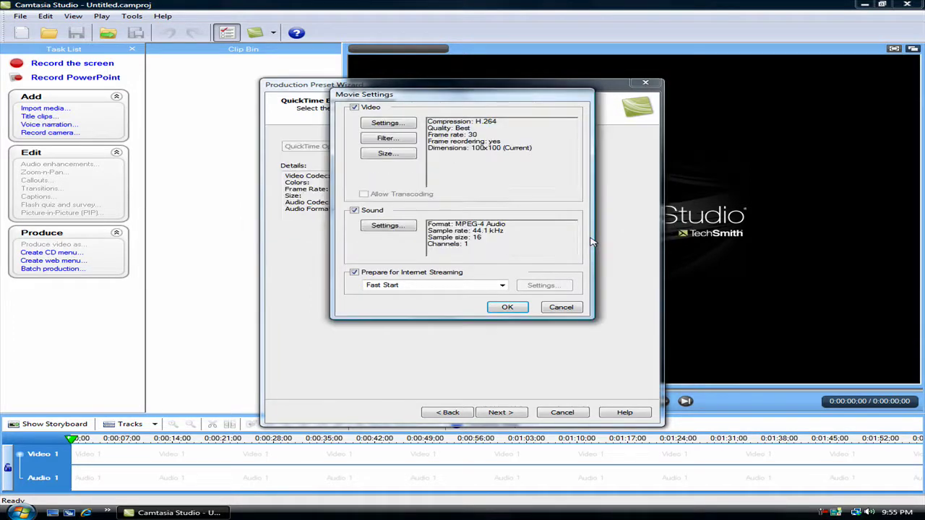
Set the MPEG-4 sound to 16-bit stereo, choose a 48.000 kHz rate, and accept the movie settings
click(372, 211)
click(372, 211)
click(386, 226)
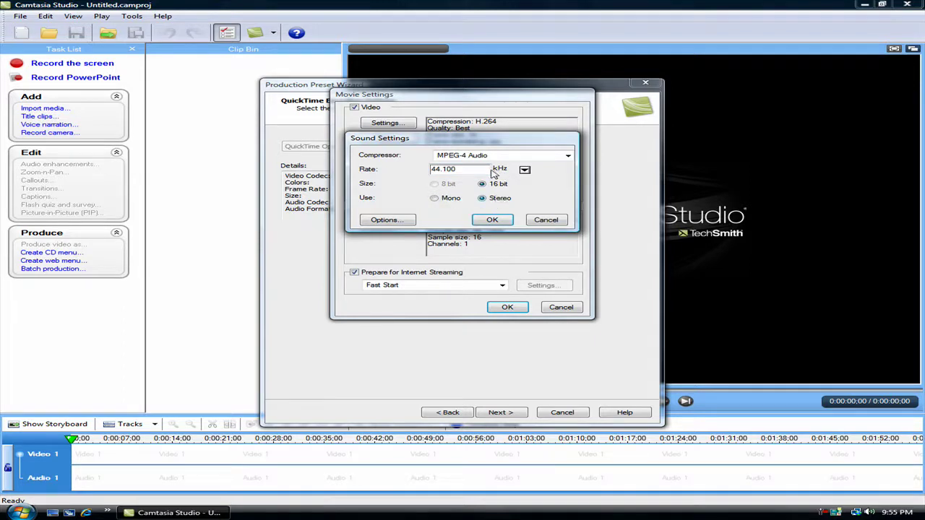
click(524, 169)
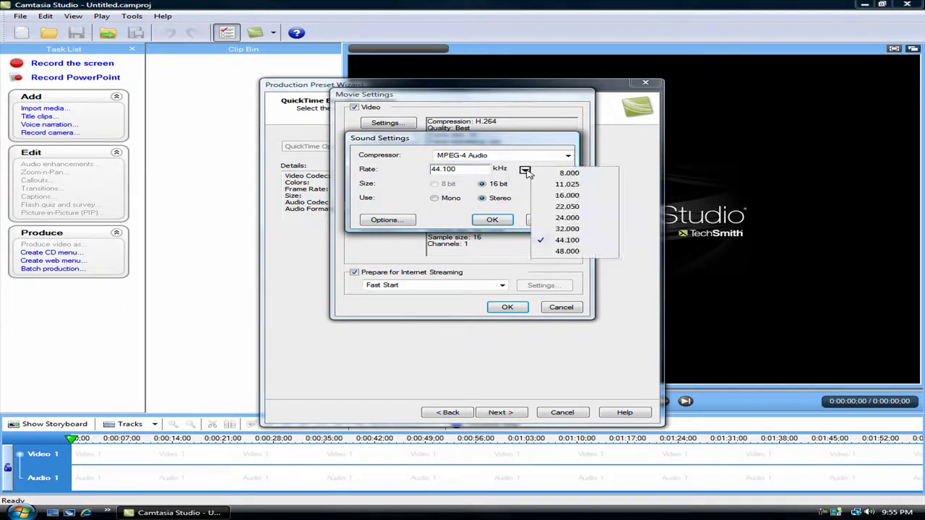
click(578, 251)
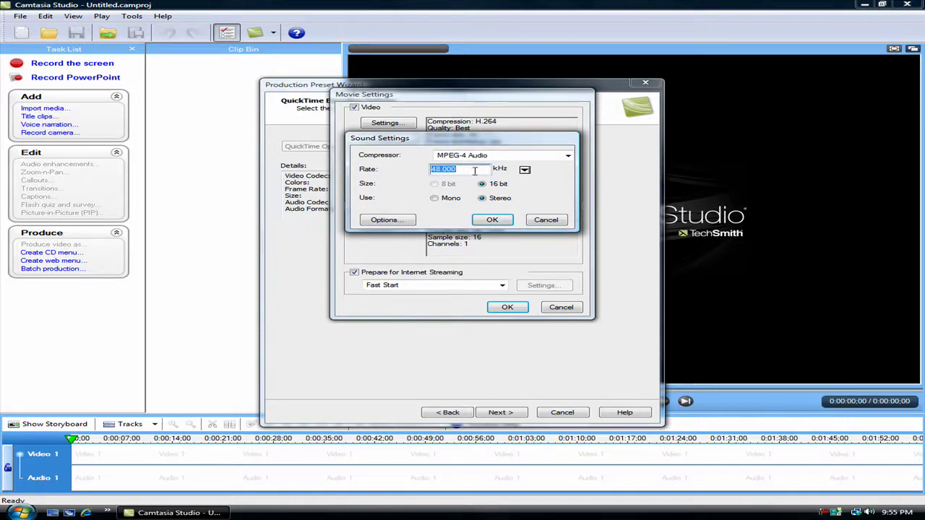
click(496, 219)
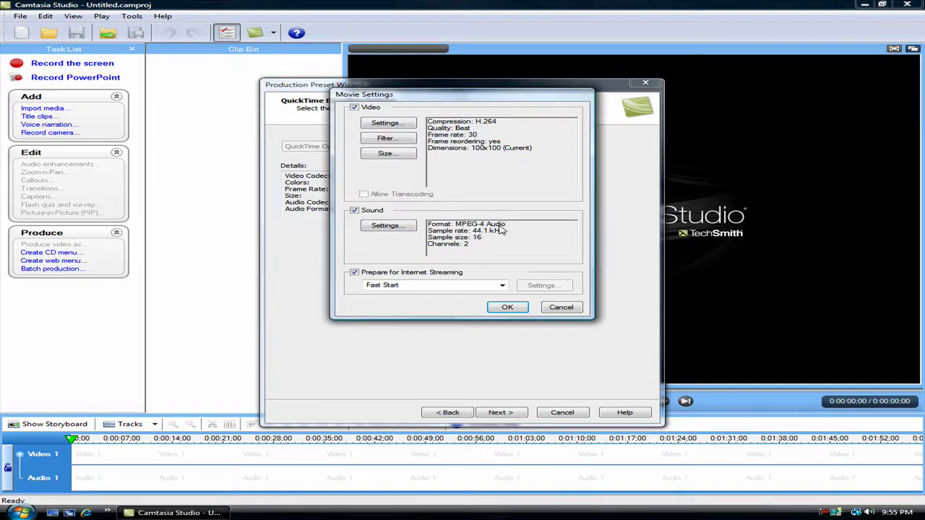
click(509, 307)
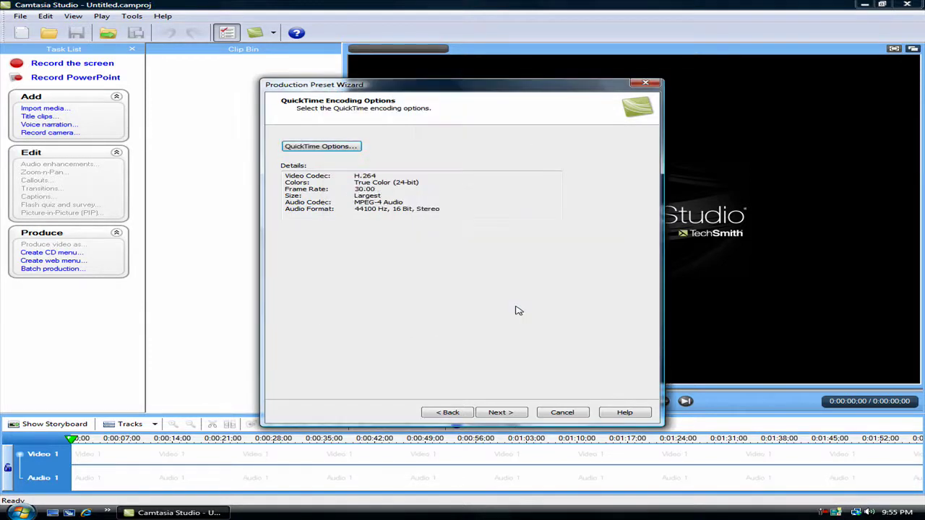
Give the preset a custom video size matching the 1280 x 720 HD dimensions and continue to the video options
click(511, 412)
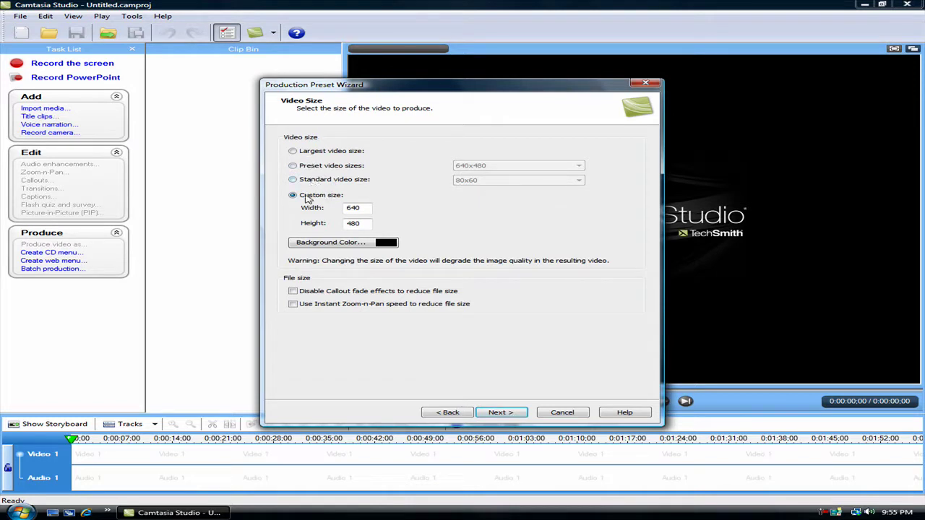
double_click(367, 208)
key(Tab)
key(shift+Tab)
text(1)
key(Tab)
text(72)
click(501, 412)
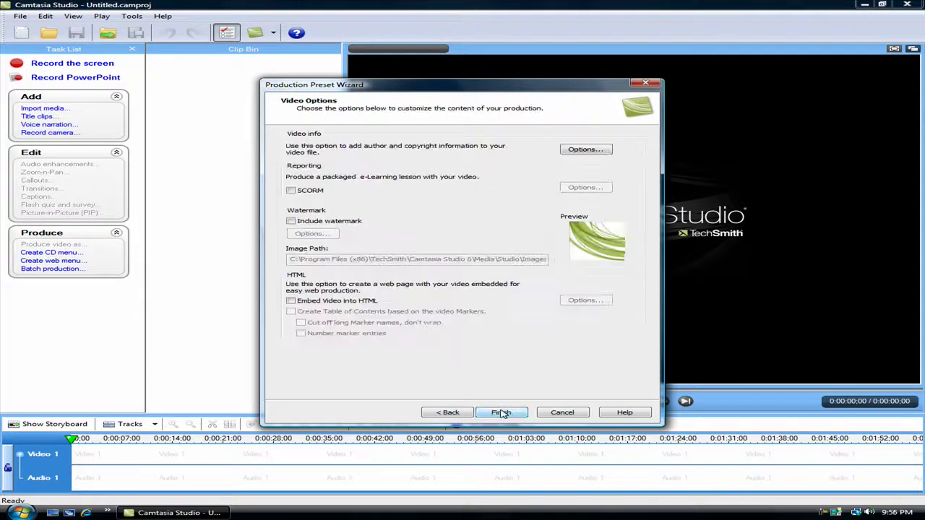
Leave the watermark out of the preset's video options and finish creating the preset
click(319, 223)
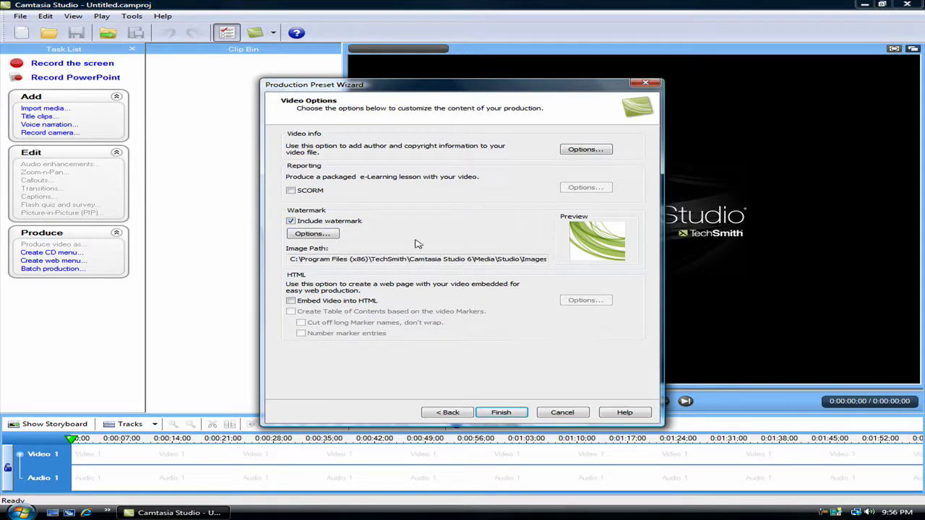
click(324, 225)
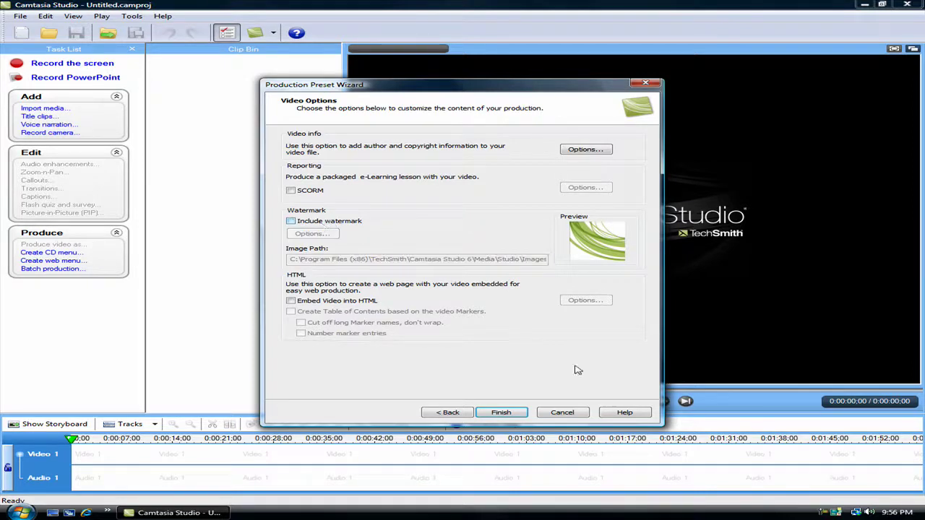
click(501, 413)
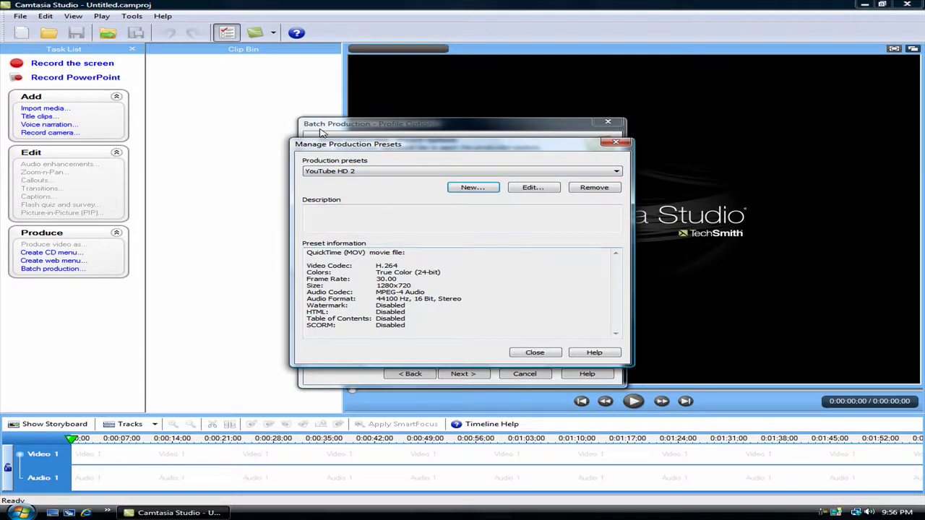
Check the list of production presets, keep YouTube HD 2 selected, and close the preset manager
click(355, 171)
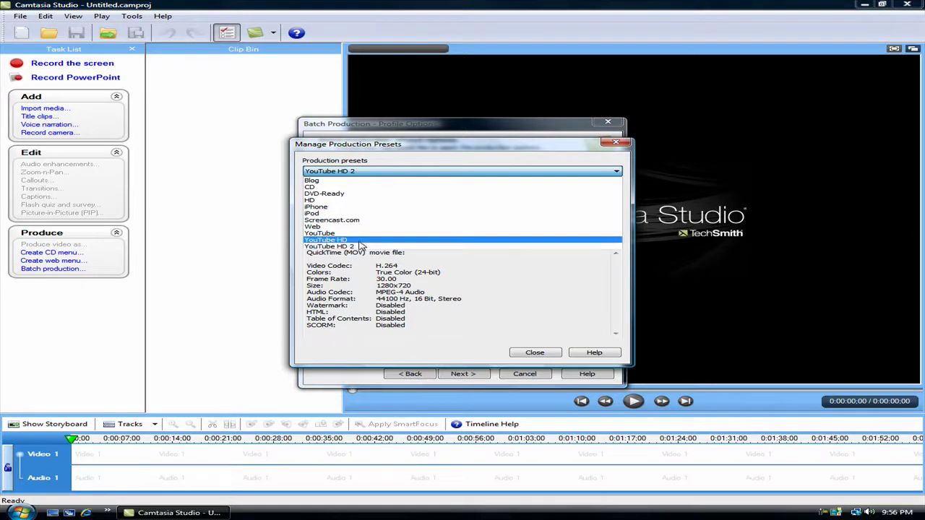
click(375, 159)
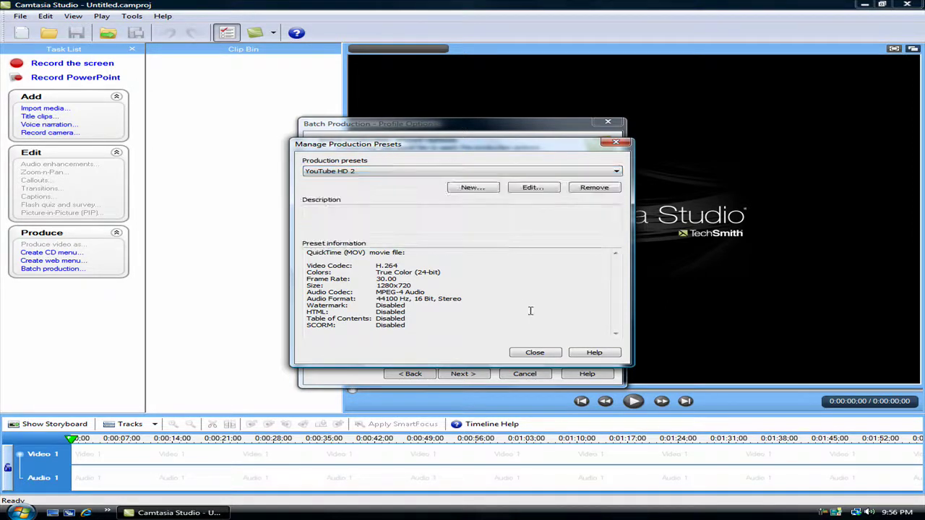
click(539, 354)
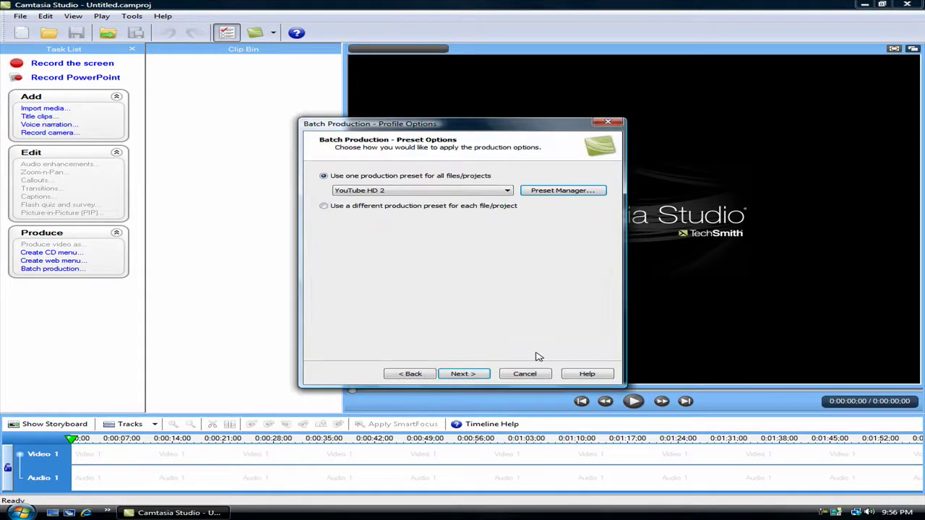
Apply the YouTube HD preset to all files and start the batch production into the Camtasia Studio documents folder
click(423, 192)
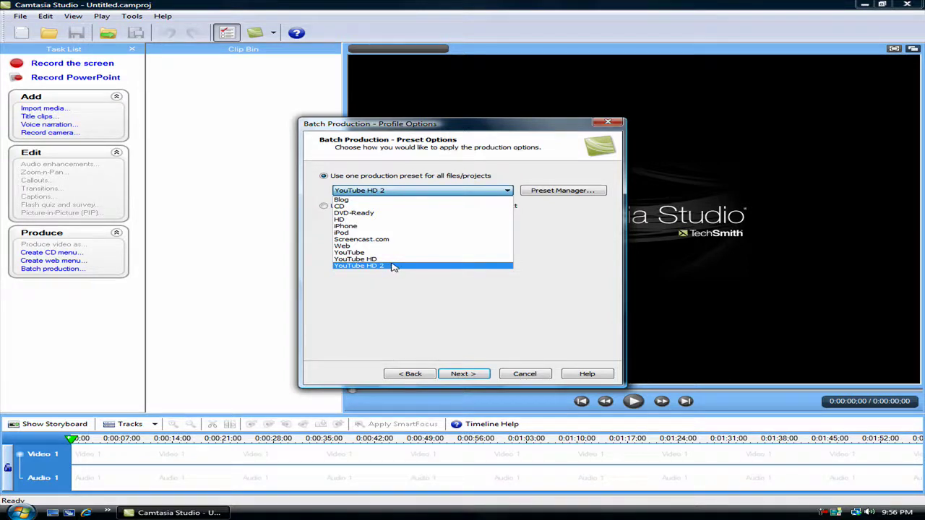
click(363, 260)
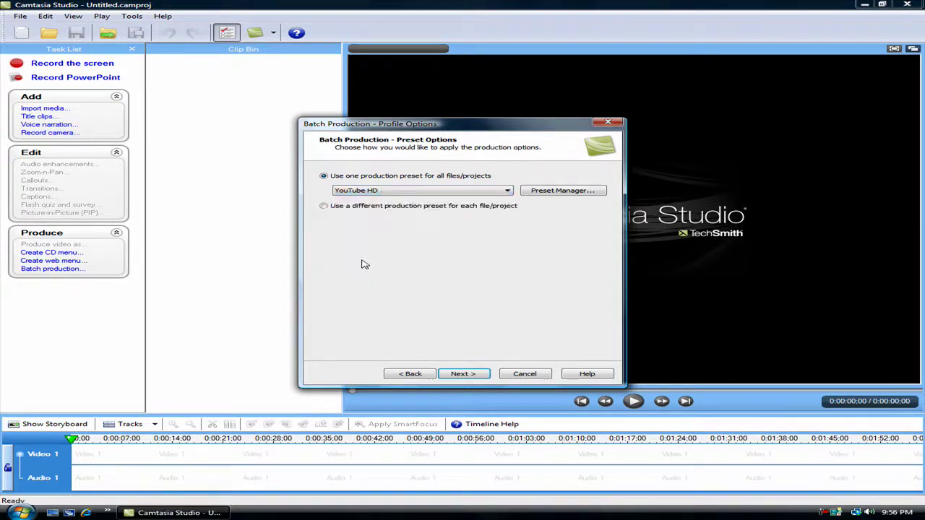
click(416, 192)
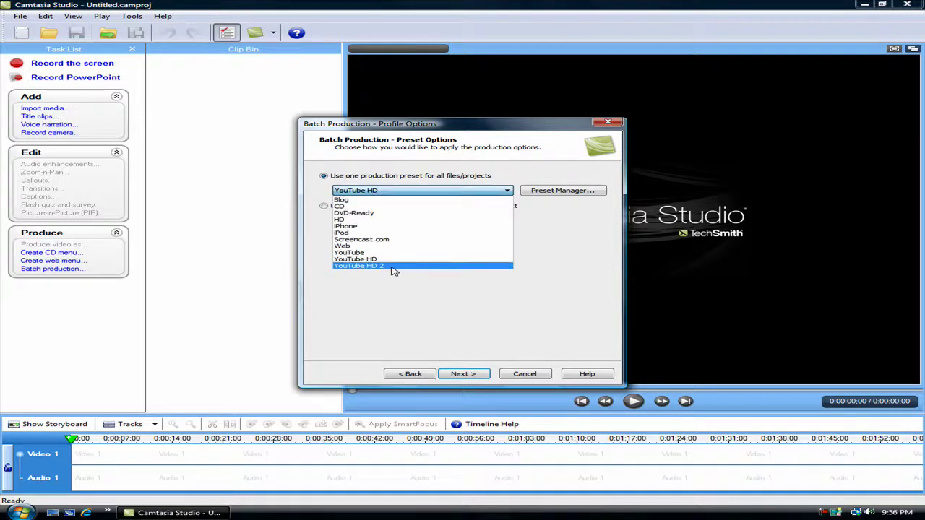
click(379, 260)
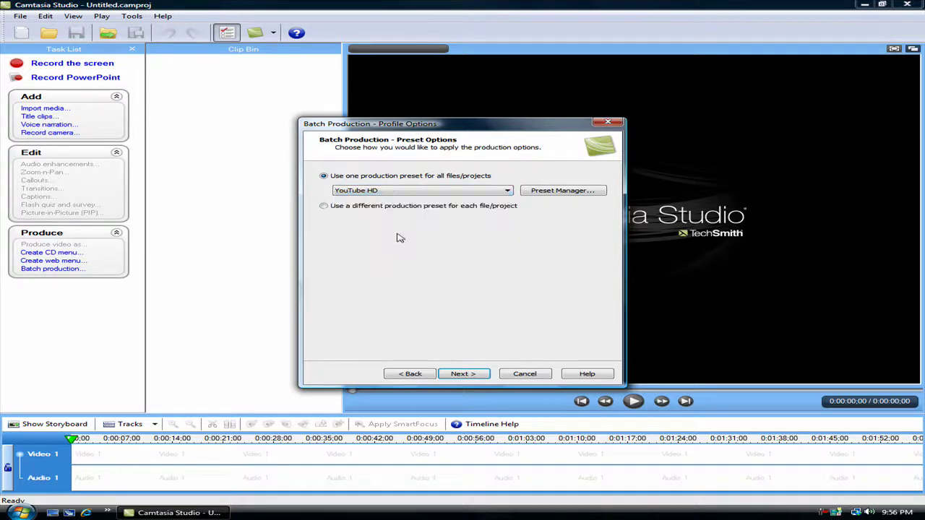
click(466, 375)
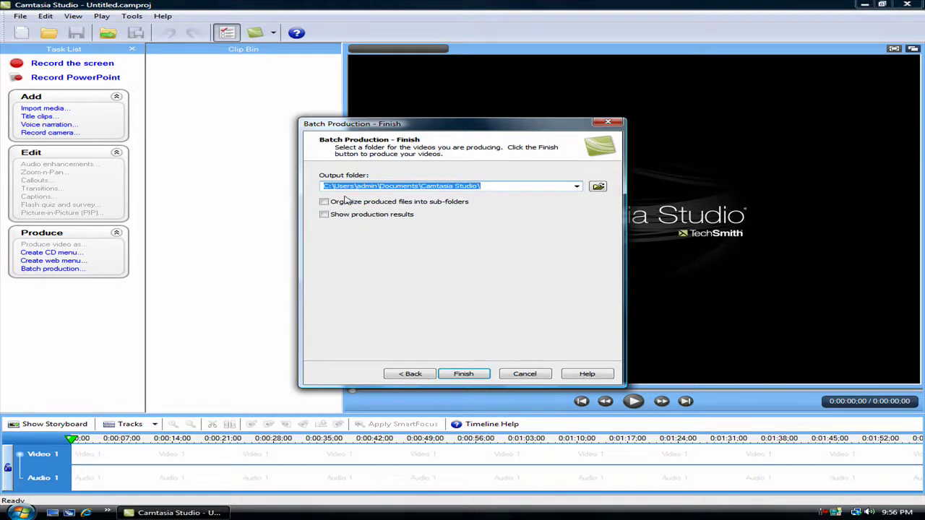
click(463, 374)
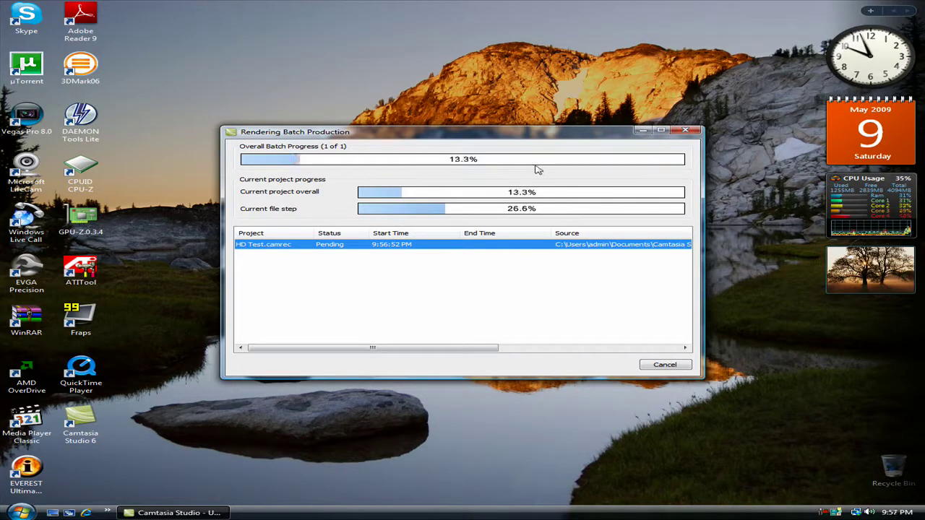
Switch to Internet Explorer, go to youtube.com, and open the video upload page
click(86, 512)
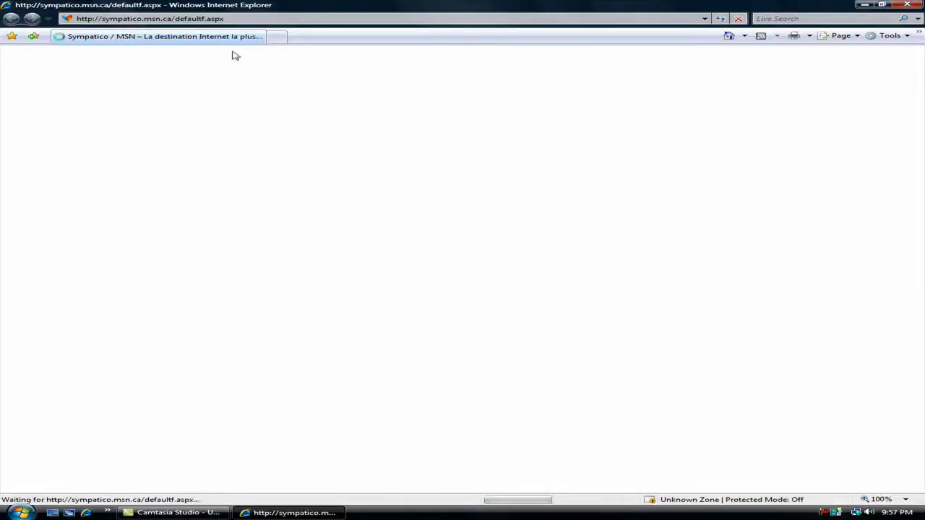
text(youtube.com)
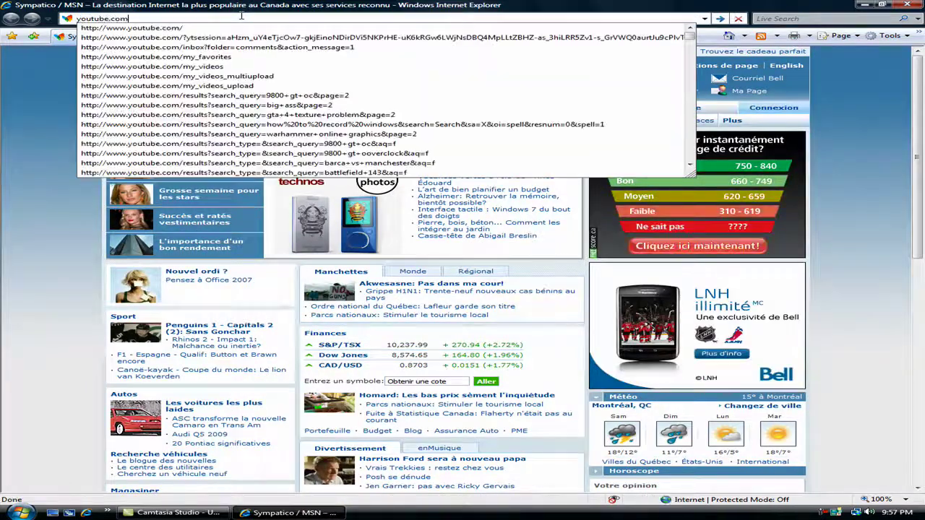
key(Return)
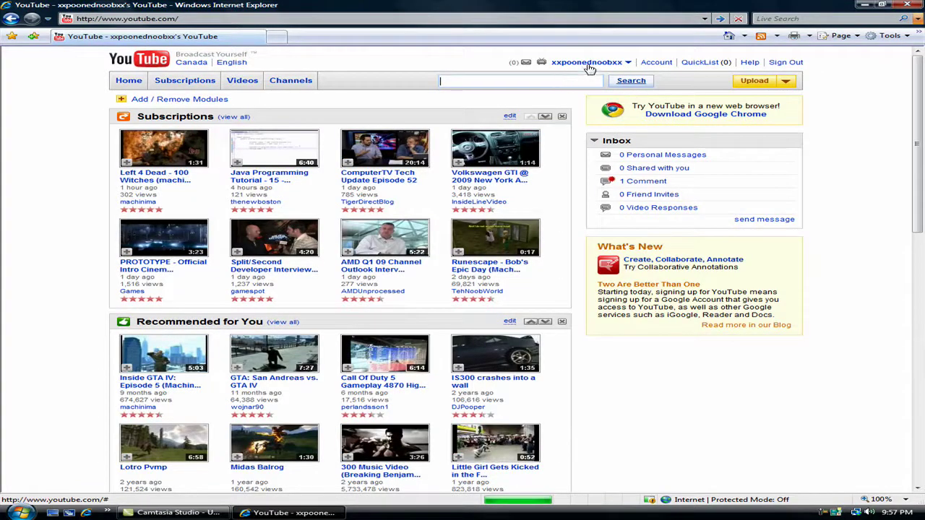
click(754, 83)
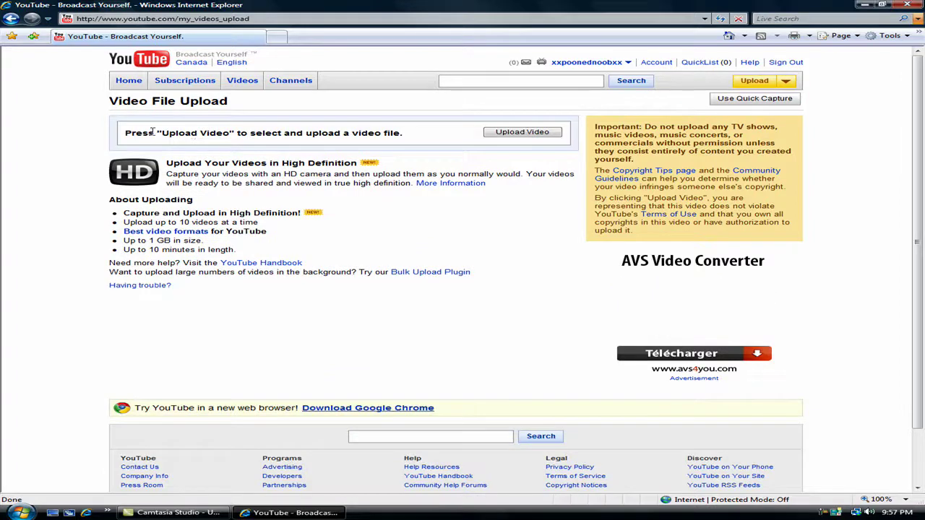
View the file selection for a YouTube video upload and dismiss it without choosing a file
drag(161, 134, 343, 134)
click(522, 135)
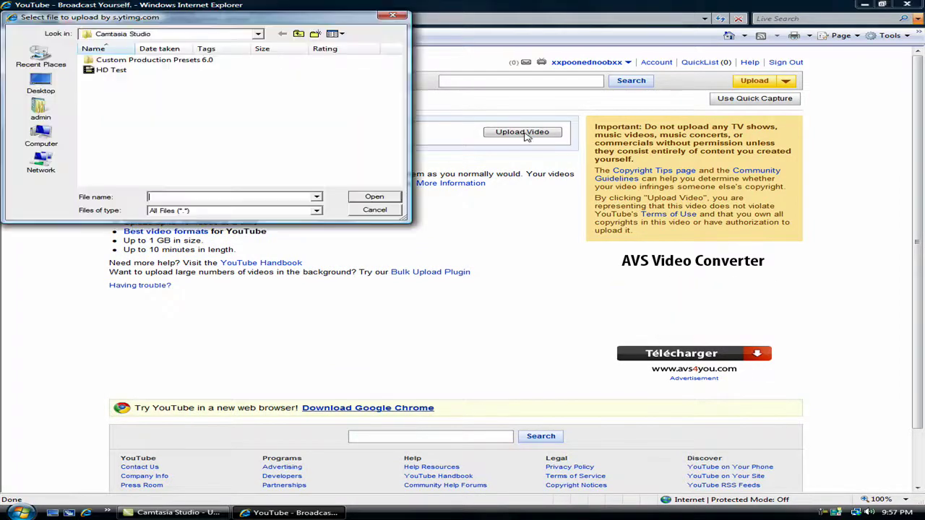
click(375, 211)
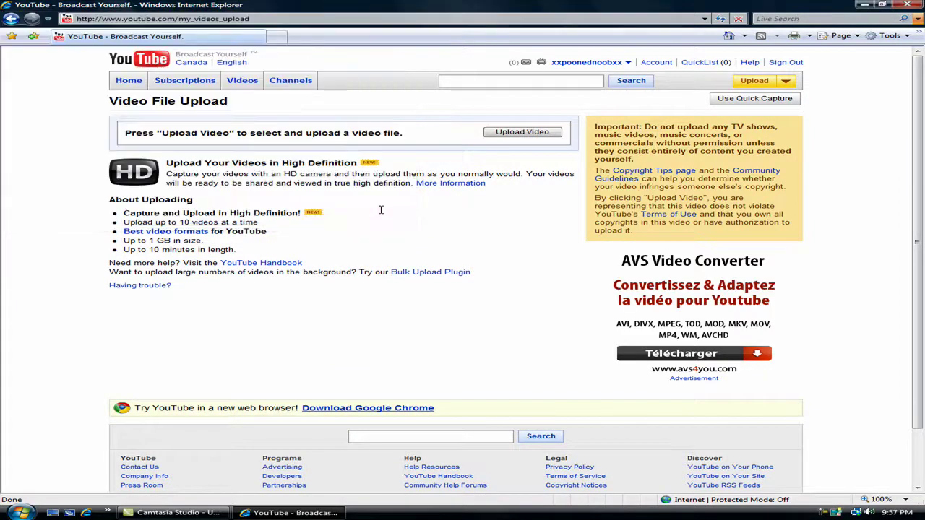